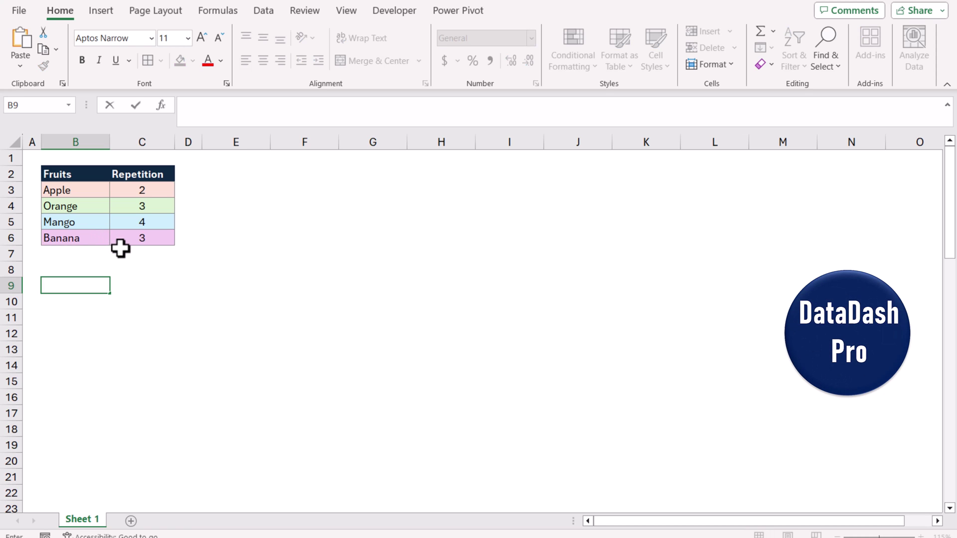
{"action": "type", "text": "=re"}
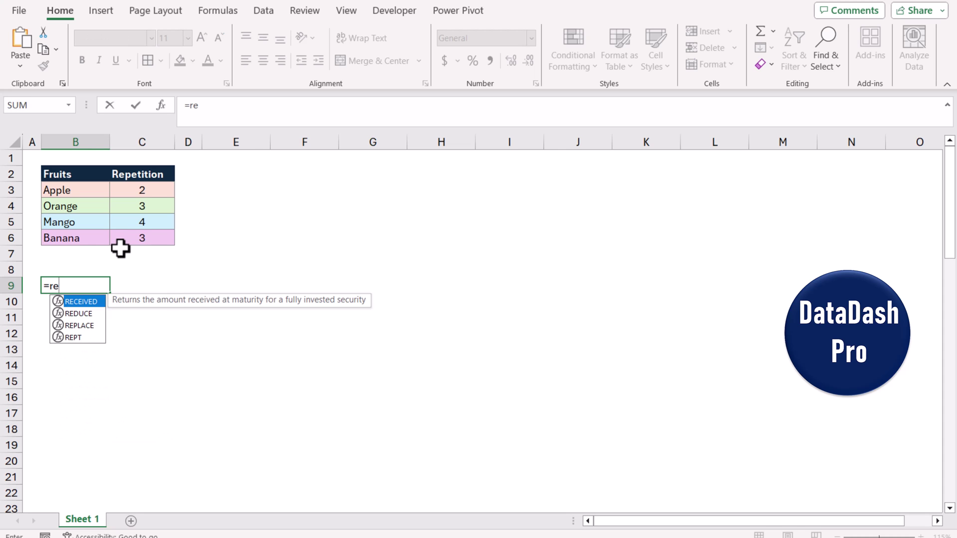
{"action": "type", "text": "tp"}
Step: Enter =REPT(B3:B6&"|",C3:C6) in B9 to spill each fruit repeated by its count
{"action": "key", "text": "BackSpace"}
{"action": "key", "text": "BackSpace"}
{"action": "type", "text": "pt"}
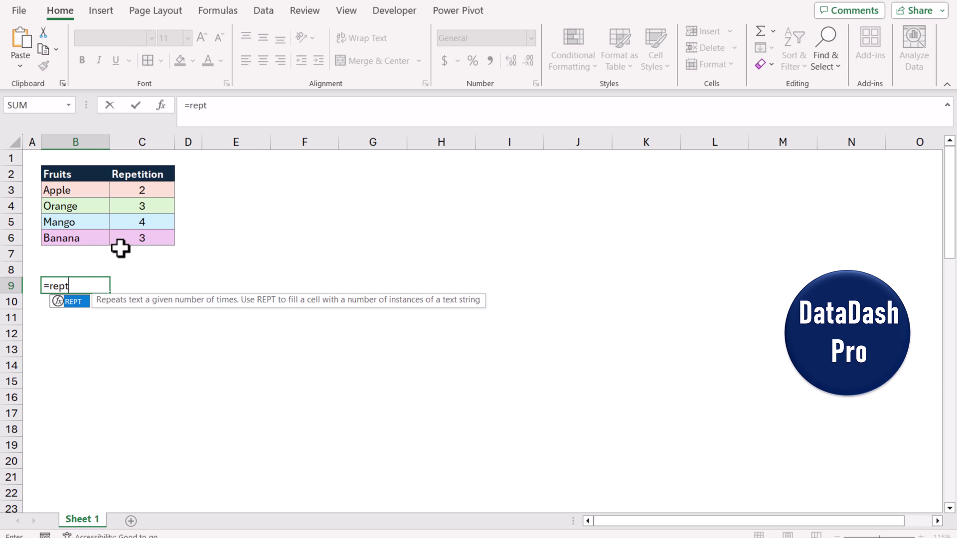
{"action": "type", "text": "("}
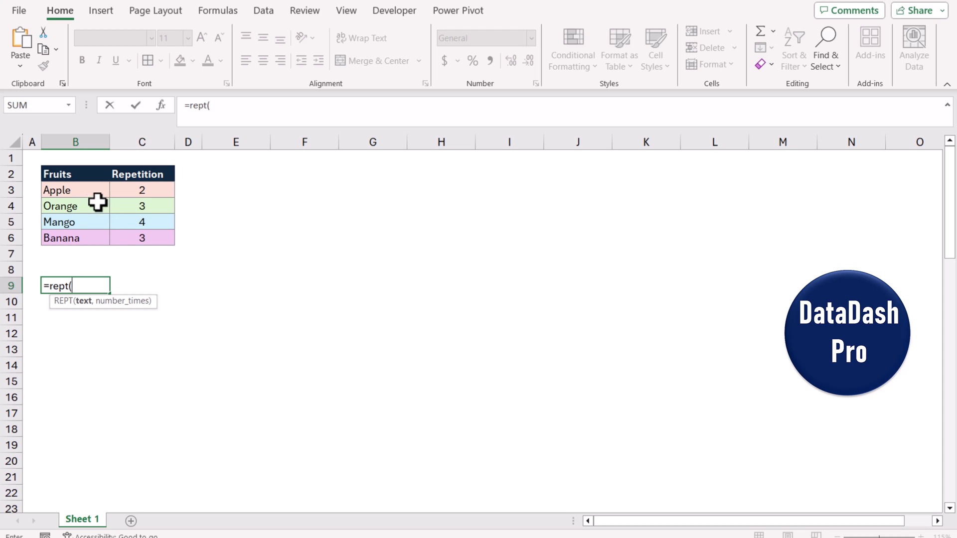
{"action": "left_click_drag", "start_coordinate": [86, 190], "coordinate": [87, 235]}
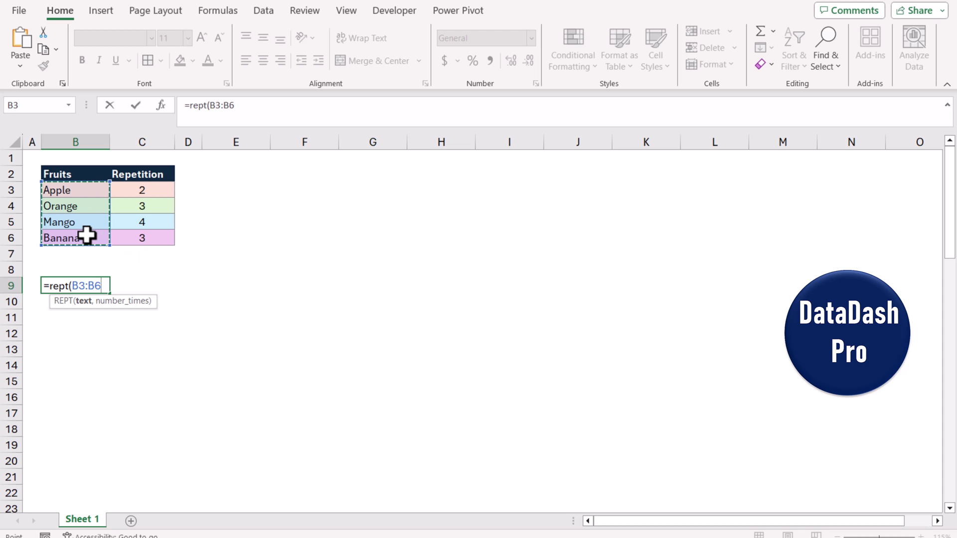
{"action": "type", "text": "&"}
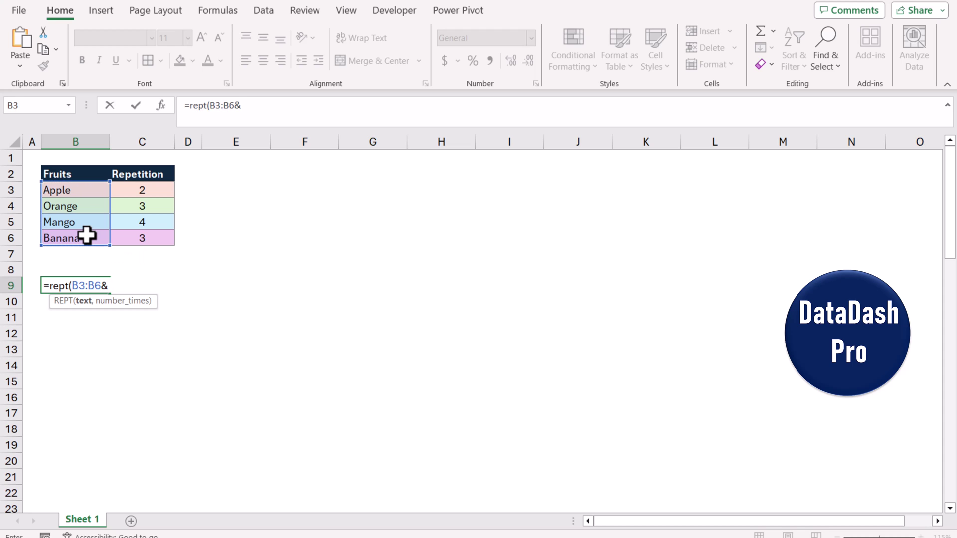
{"action": "type", "text": "\"|"}
{"action": "type", "text": "\","}
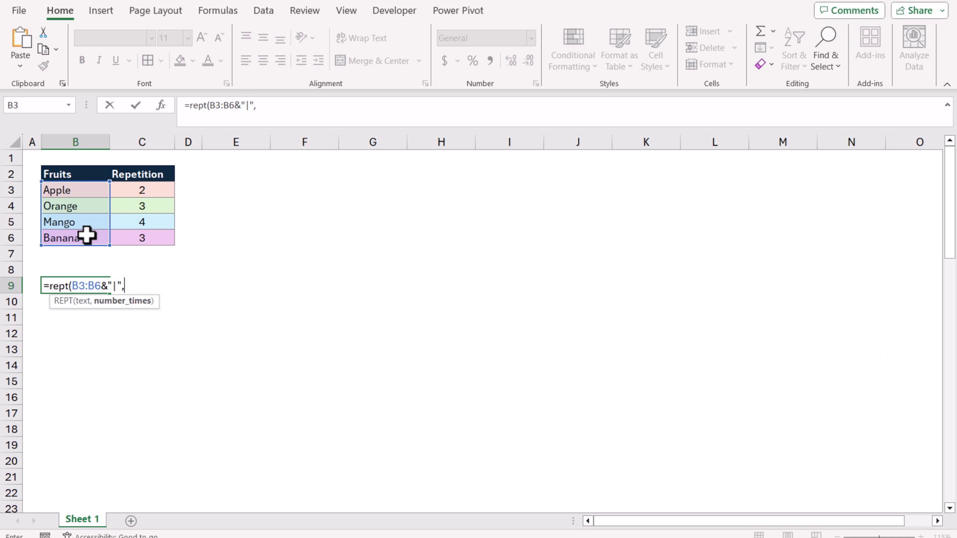
{"action": "left_click_drag", "start_coordinate": [124, 190], "coordinate": [122, 245]}
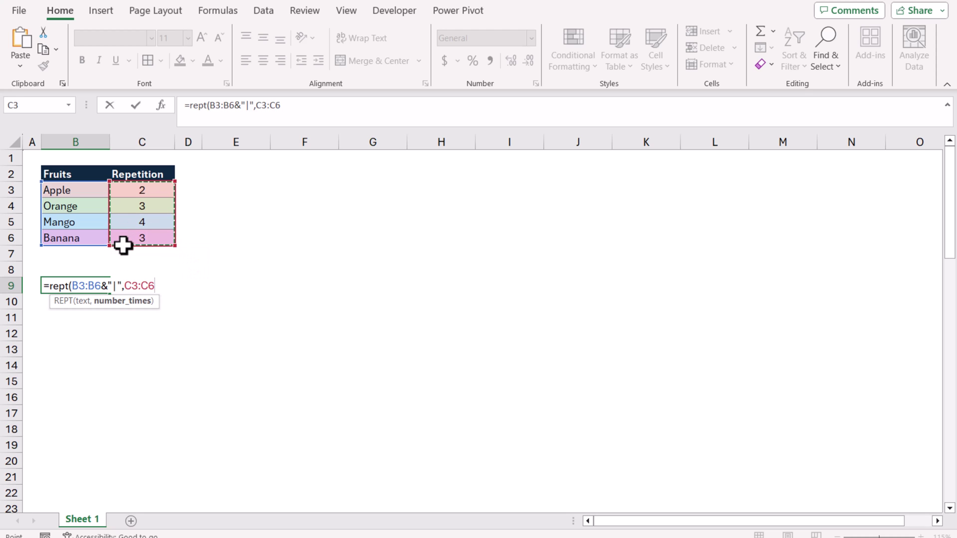
{"action": "type", "text": ")"}
{"action": "key", "text": "Return"}
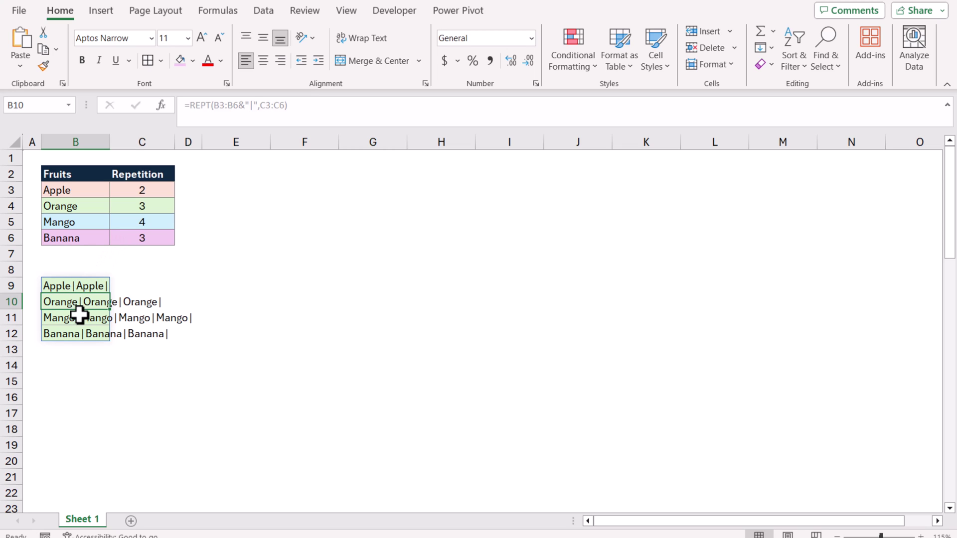
{"action": "left_click", "coordinate": [91, 288]}
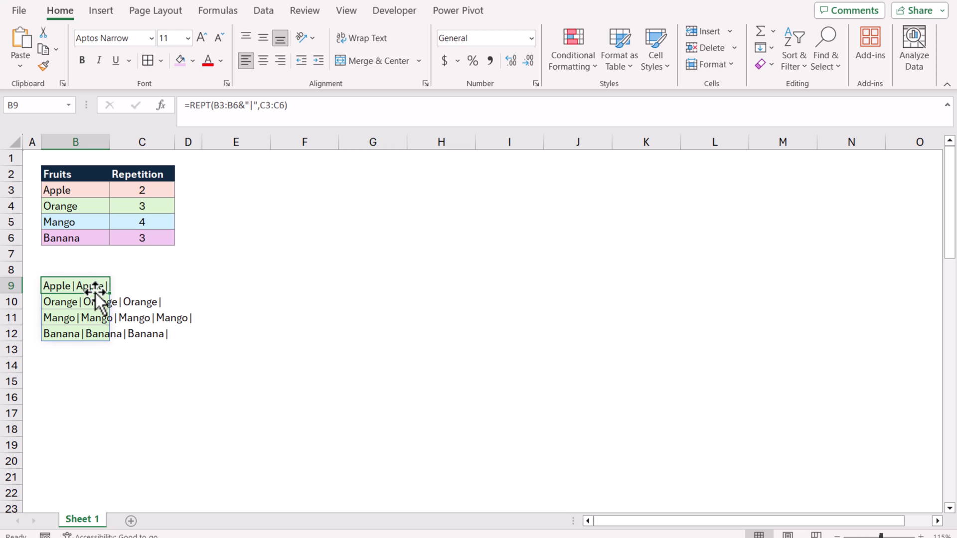
Step: Wrap the REPT part of B9 in TEXTJOIN with TRUE and add the closing parenthesis
{"action": "left_click", "coordinate": [192, 105]}
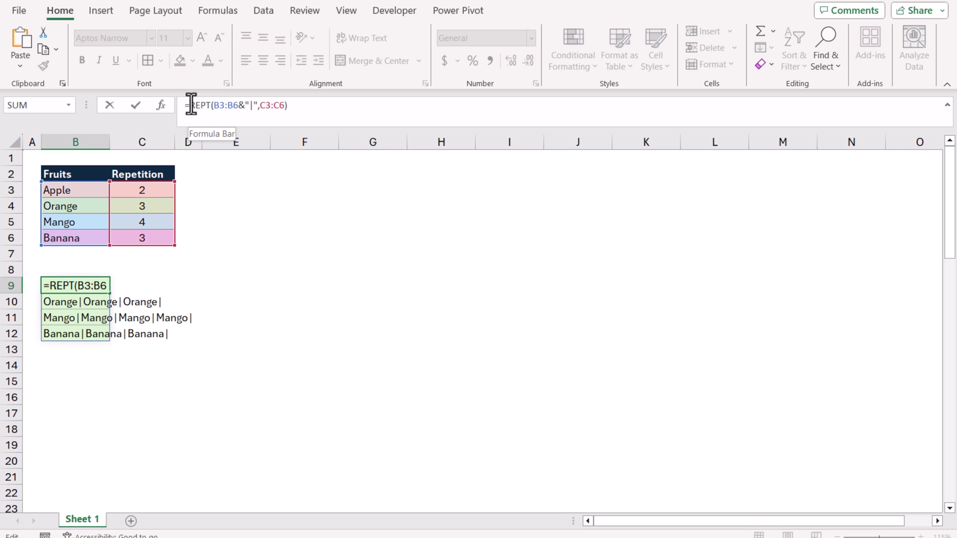
{"action": "type", "text": "text"}
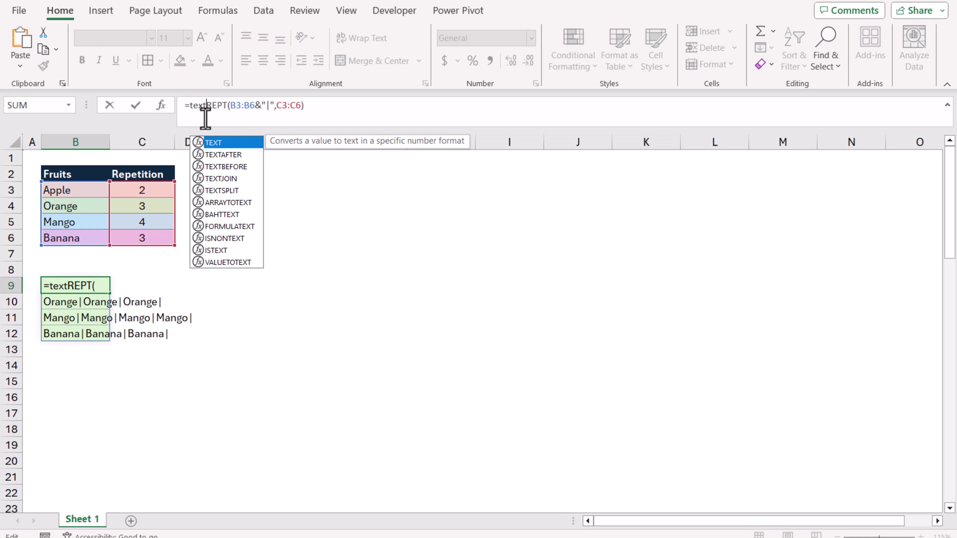
{"action": "type", "text": "join("}
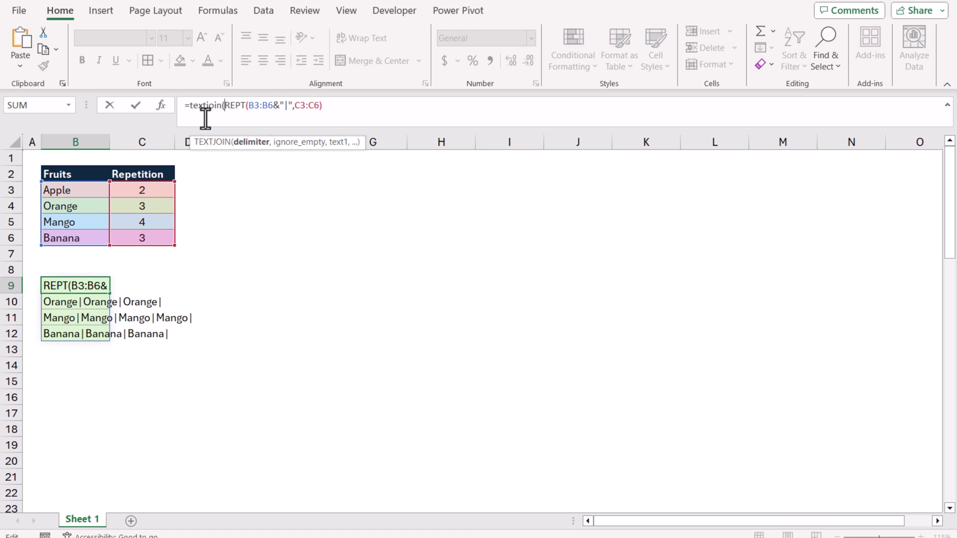
{"action": "type", "text": "\"\""}
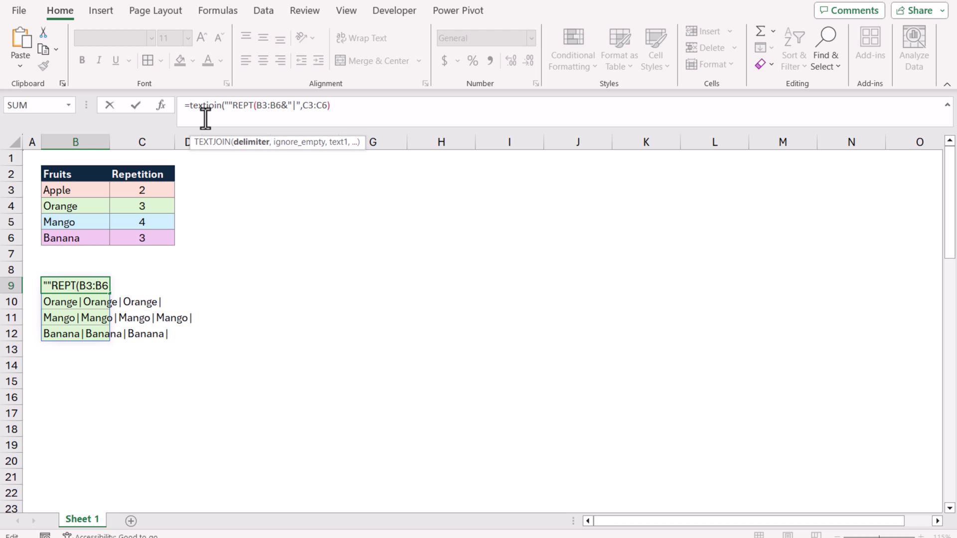
{"action": "key", "text": "BackSpace"}
{"action": "key", "text": "BackSpace"}
{"action": "type", "text": ","}
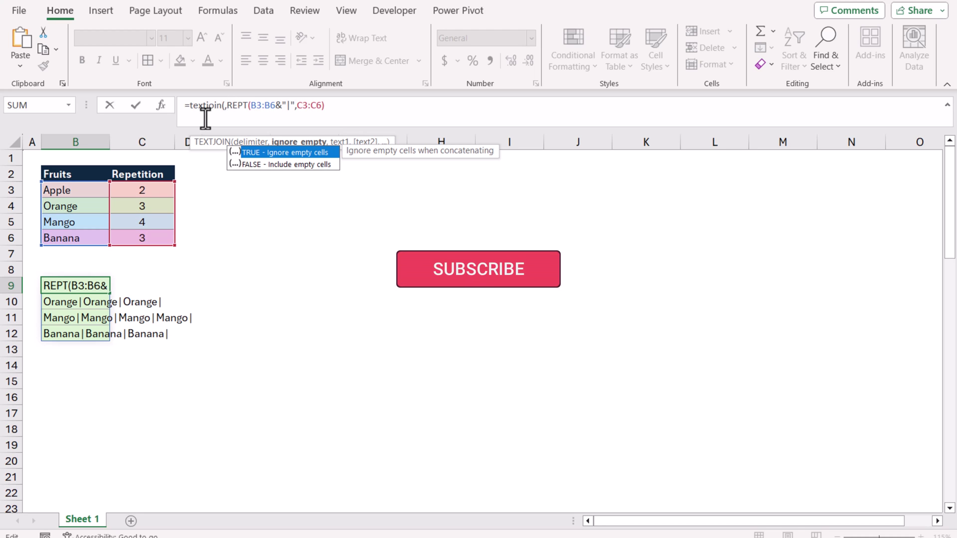
{"action": "type", "text": "tr"}
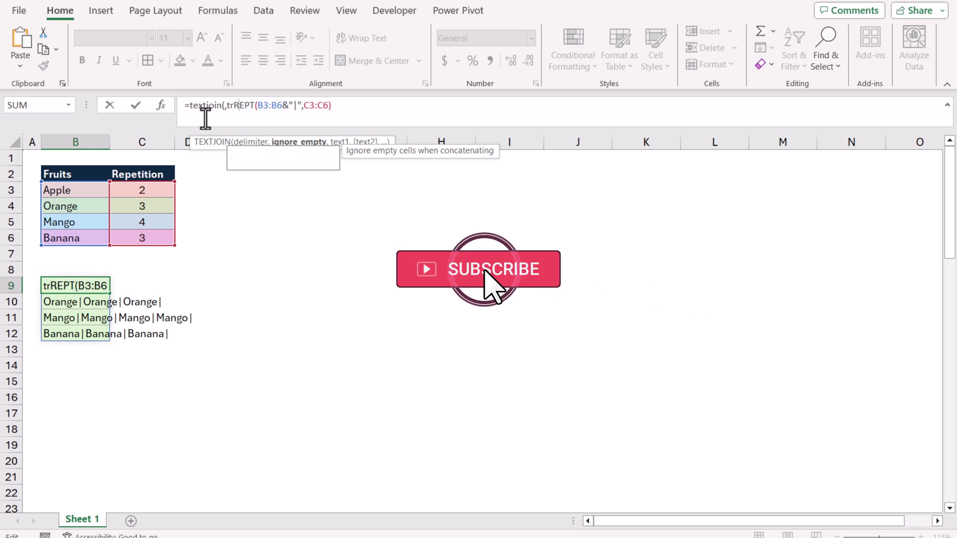
{"action": "type", "text": "ue,"}
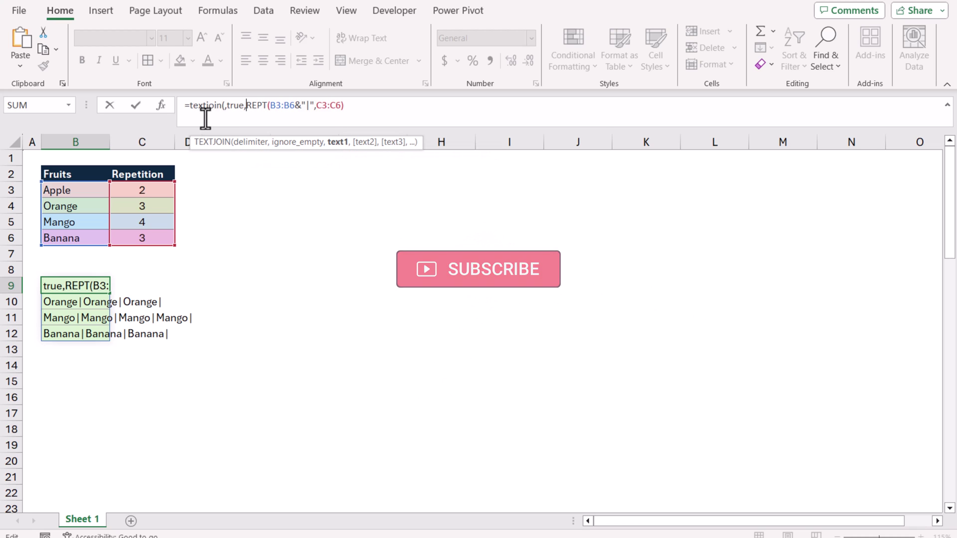
{"action": "left_click_drag", "start_coordinate": [247, 106], "coordinate": [354, 108]}
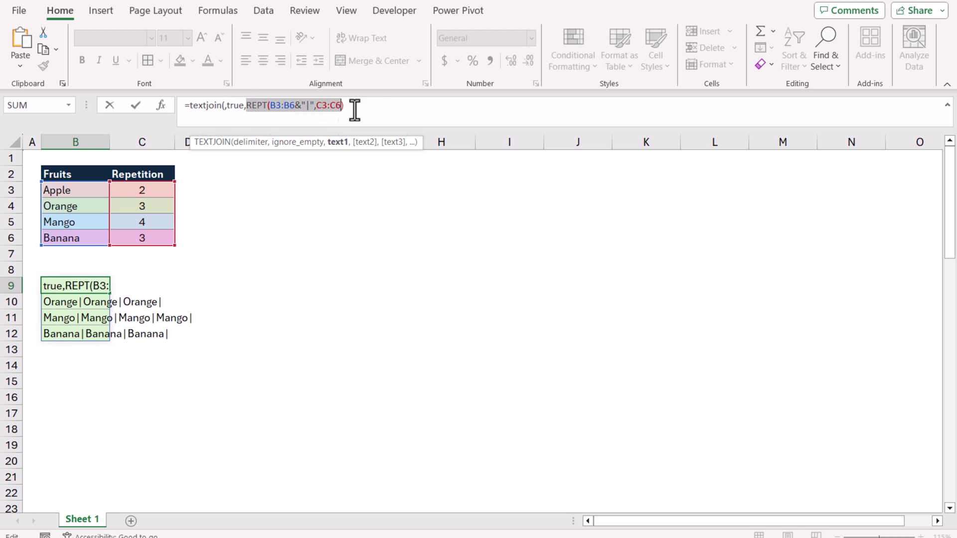
{"action": "left_click", "coordinate": [368, 106]}
{"action": "type", "text": ")"}
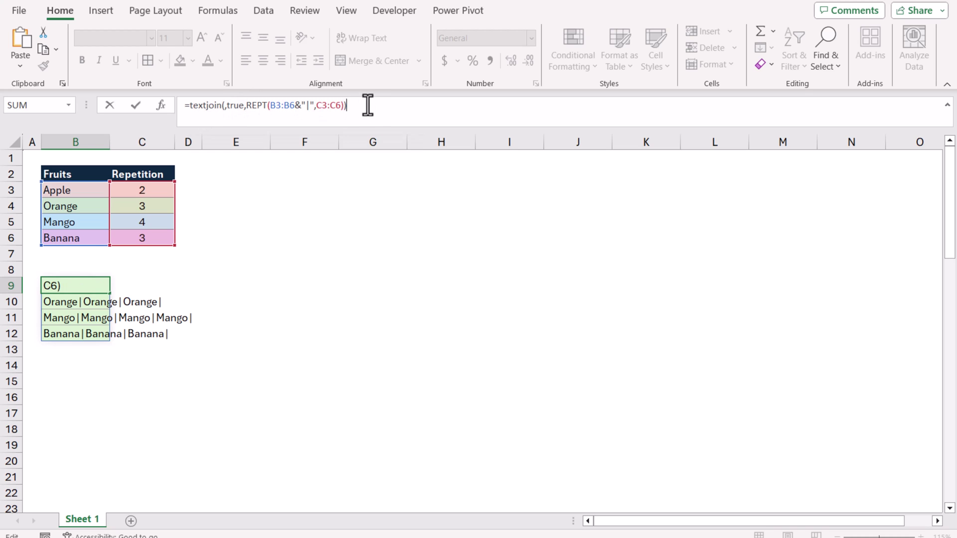
{"action": "key", "text": "Return"}
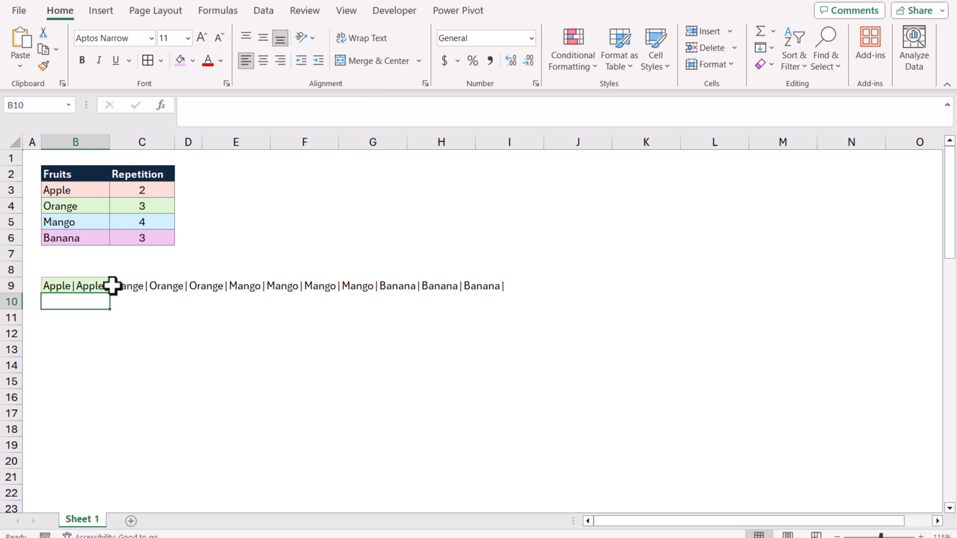
Step: Wrap B9's TEXTJOIN in TEXTSPLIT with ,,"|") so fruits spill down rows 9–20
{"action": "left_click", "coordinate": [100, 286]}
{"action": "left_click", "coordinate": [190, 106]}
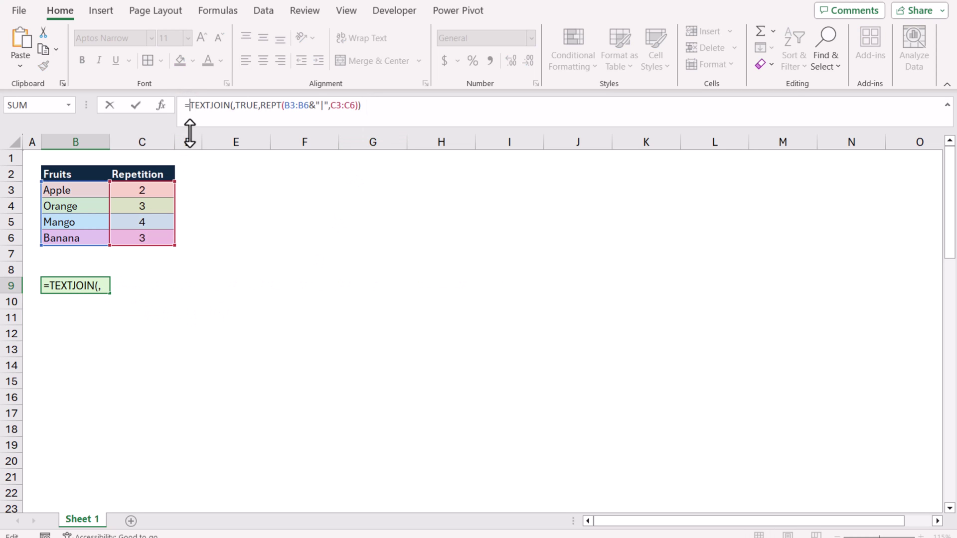
{"action": "type", "text": "text"}
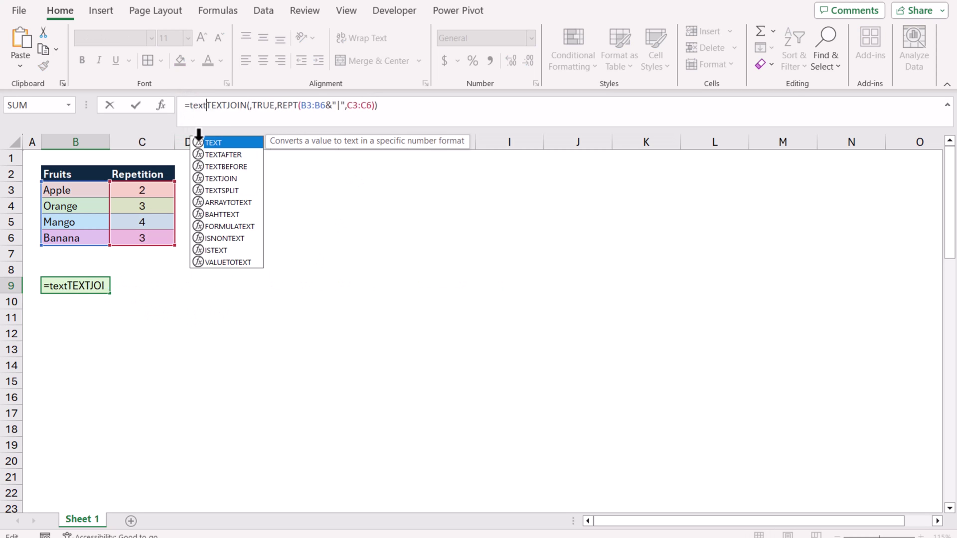
{"action": "type", "text": "split("}
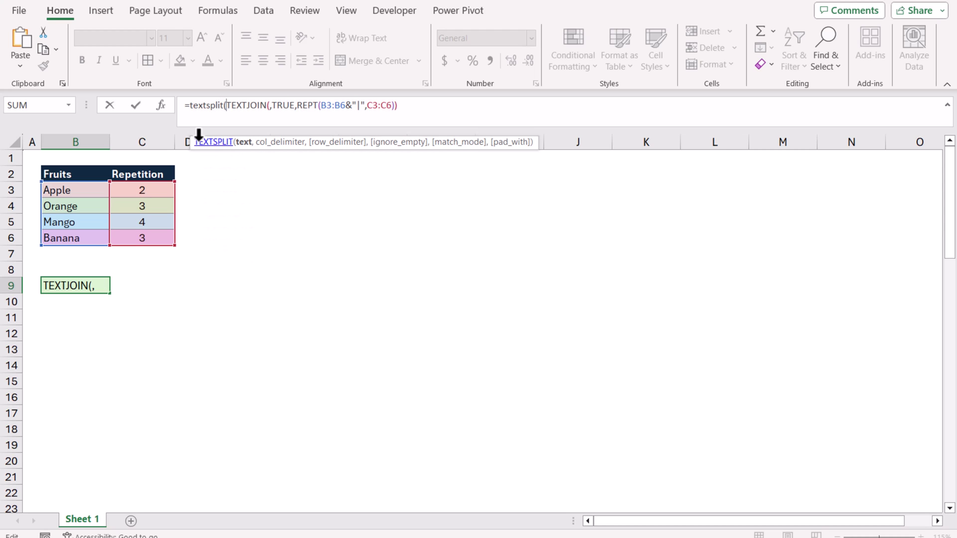
{"action": "left_click_drag", "start_coordinate": [226, 106], "coordinate": [404, 110]}
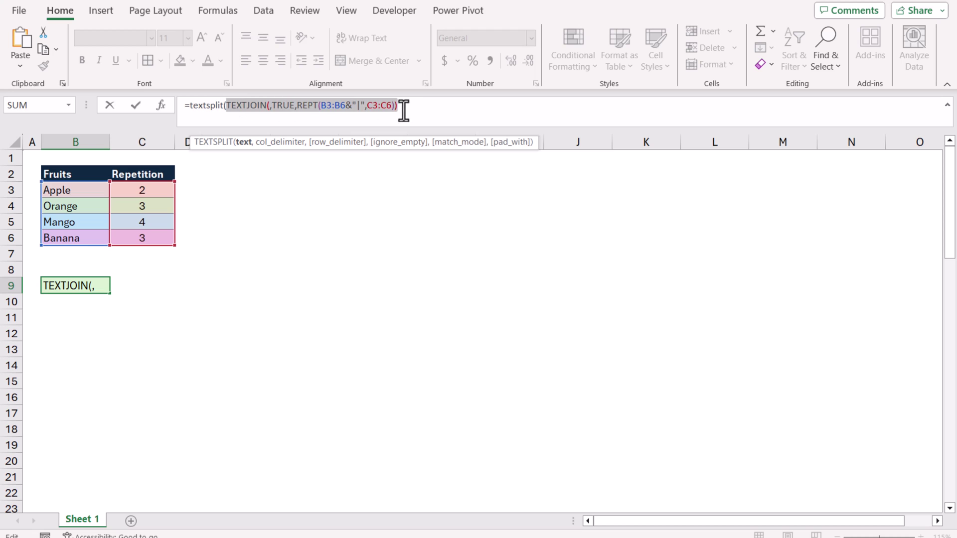
{"action": "left_click", "coordinate": [404, 109]}
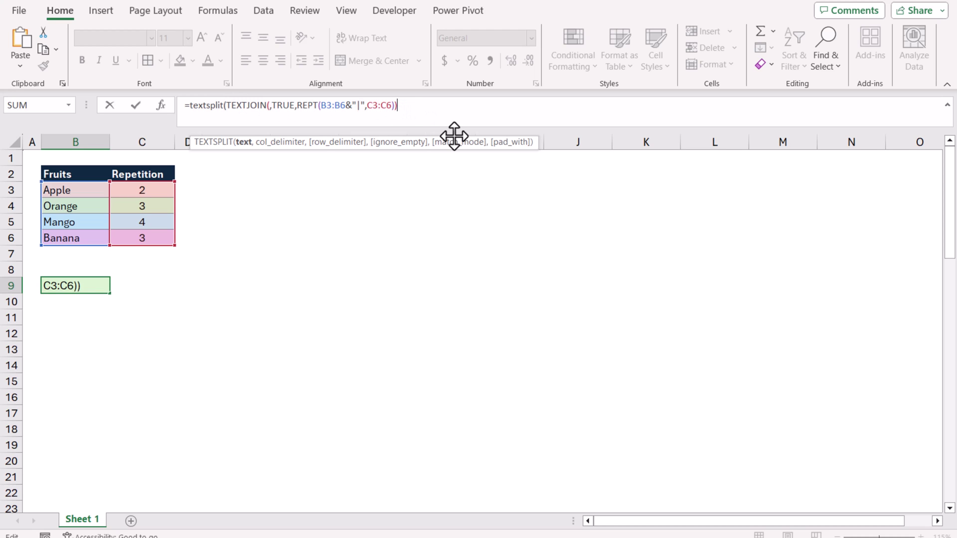
{"action": "type", "text": ",,"}
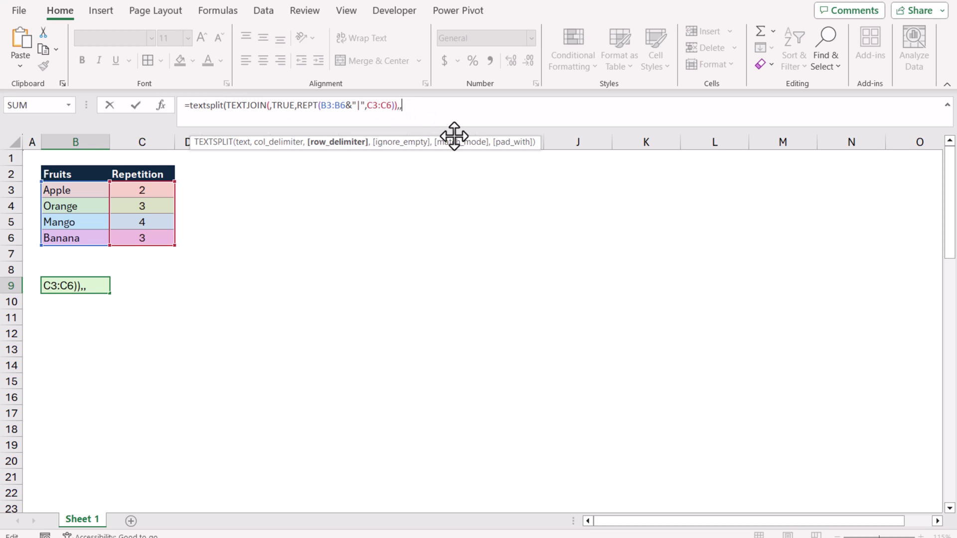
{"action": "type", "text": "\"|"}
{"action": "type", "text": "\""}
{"action": "type", "text": ")"}
{"action": "key", "text": "Return"}
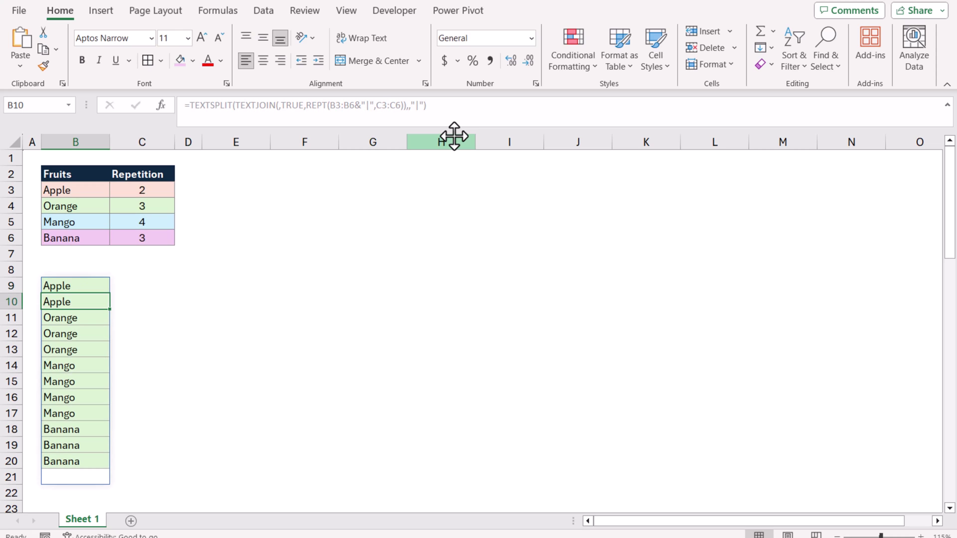
Step: Change Orange's count in C4 to 4 and Apple's count in C3 to 5
{"action": "left_click", "coordinate": [151, 208]}
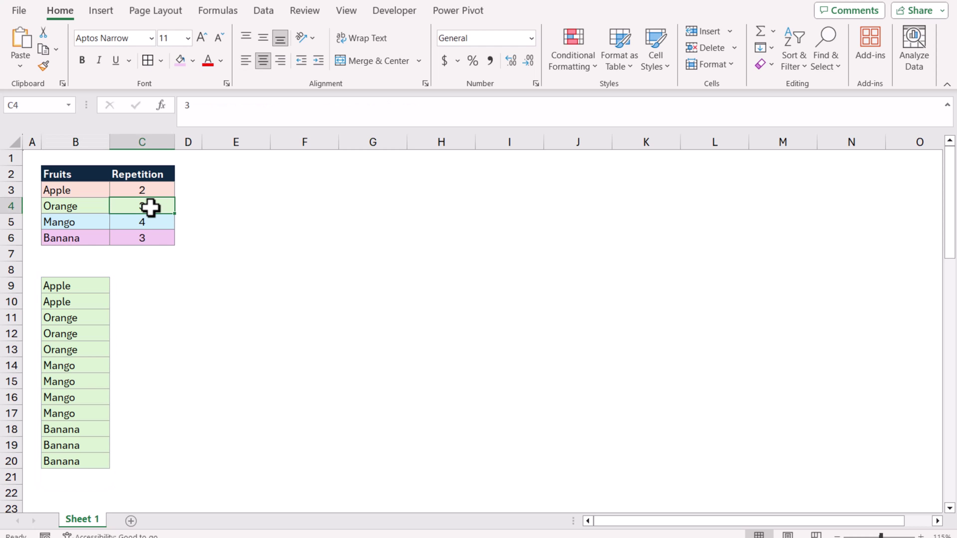
{"action": "type", "text": "4"}
{"action": "left_click", "coordinate": [171, 314]}
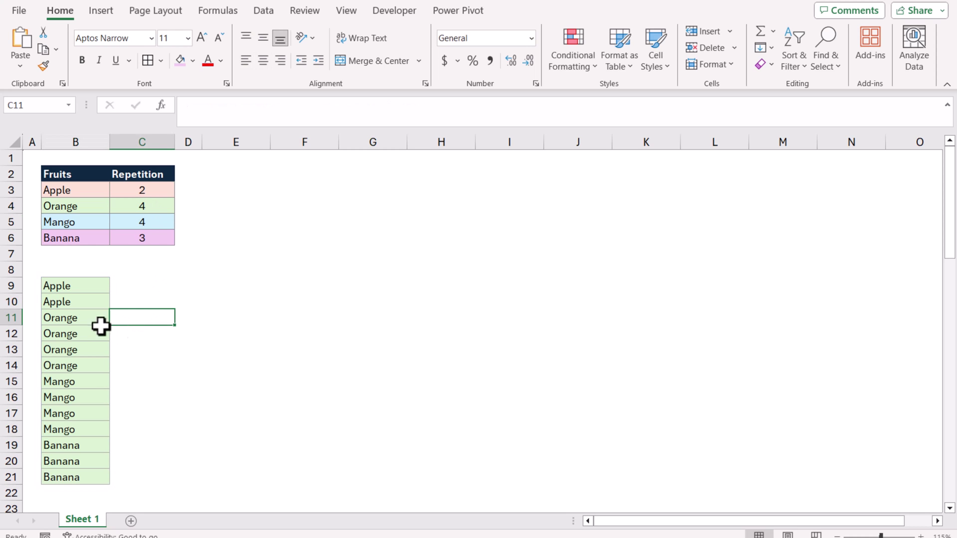
{"action": "left_click", "coordinate": [133, 192]}
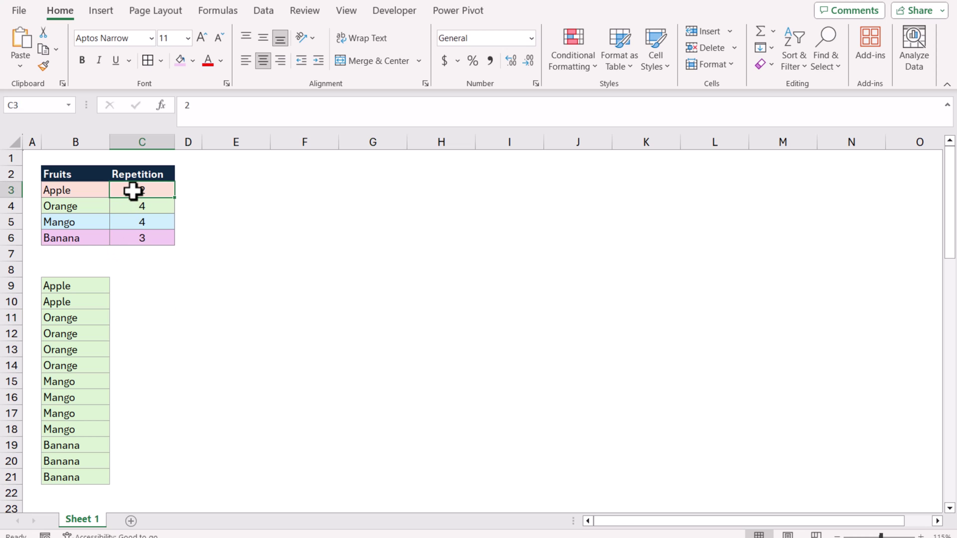
{"action": "type", "text": "5"}
{"action": "left_click", "coordinate": [164, 299]}
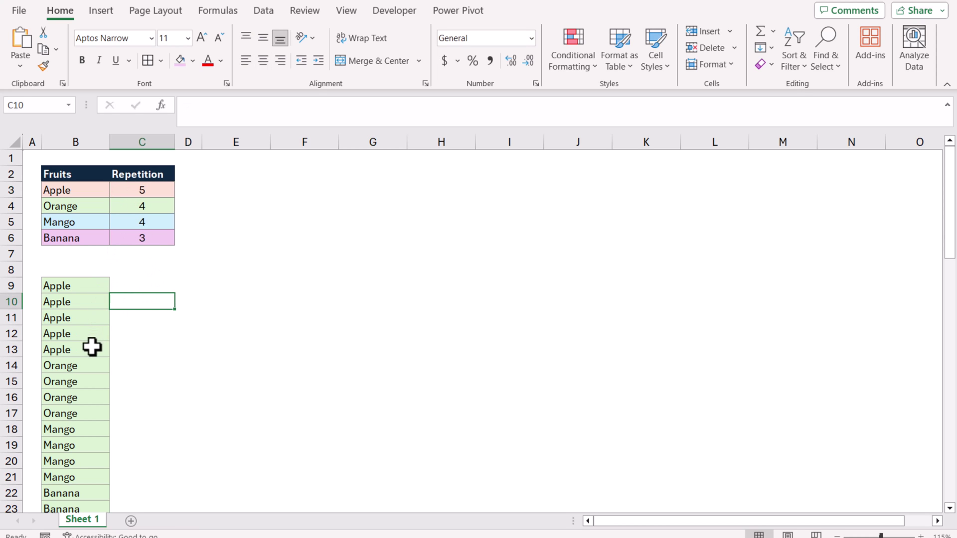
{"action": "left_click", "coordinate": [68, 285]}
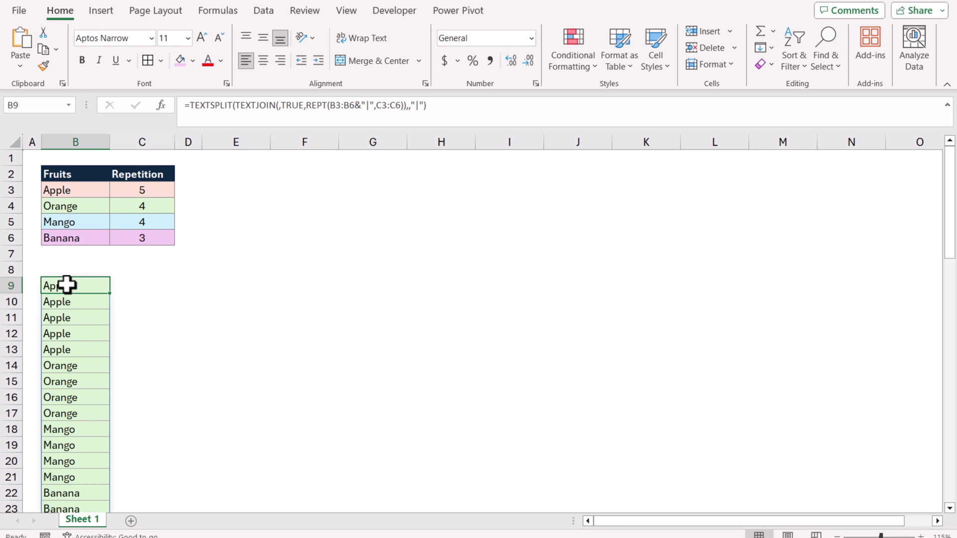